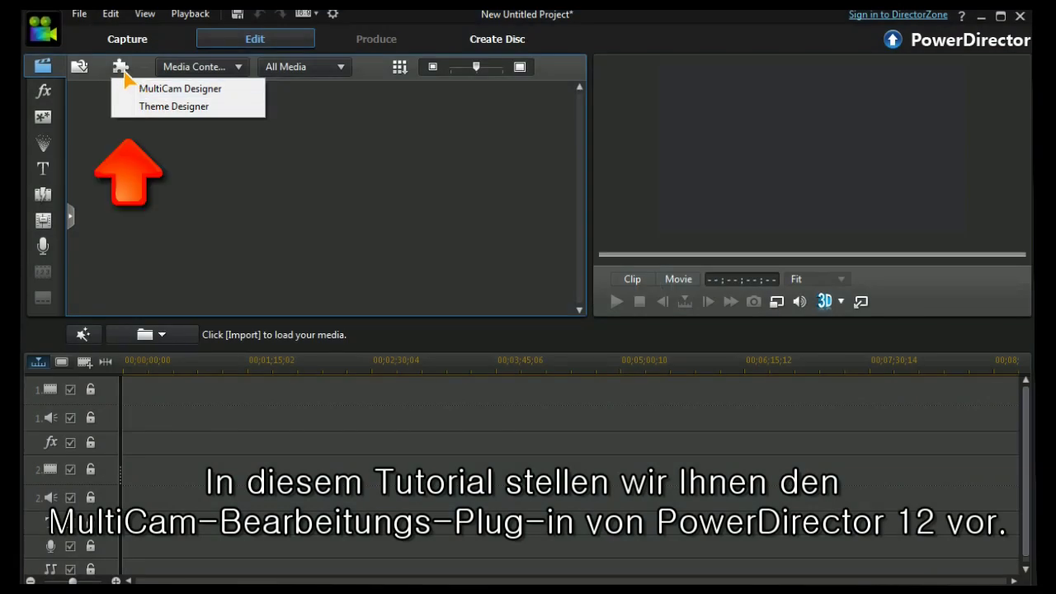
- Launch MultiCam Designer from the Plug-ins menu to show its four empty camera slots
click(161, 94)
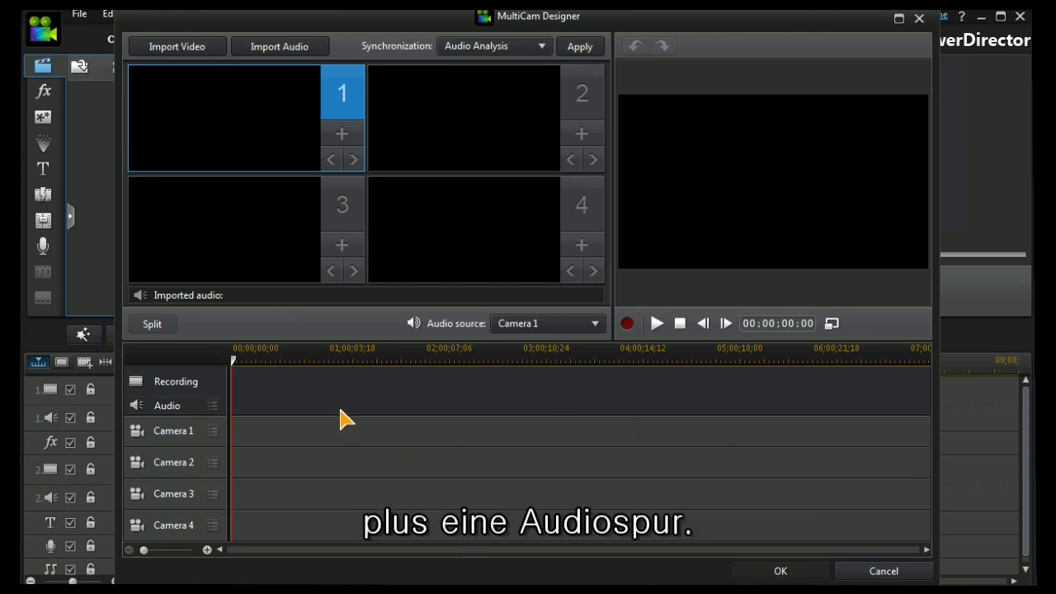
- Browse the Synchronization method and Audio source dropdown lists in MultiCam Designer
click(544, 47)
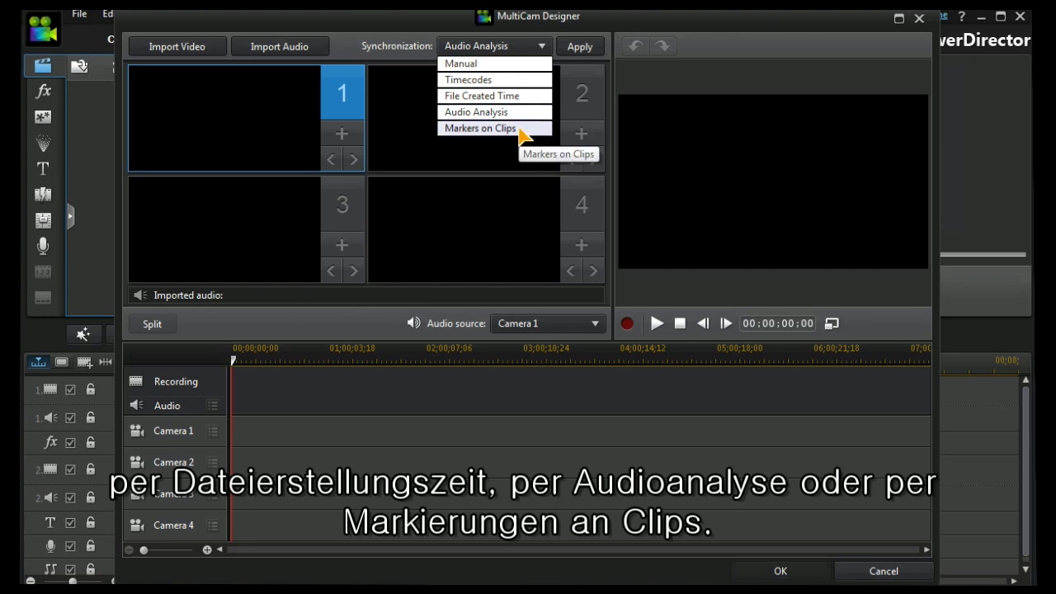
click(594, 325)
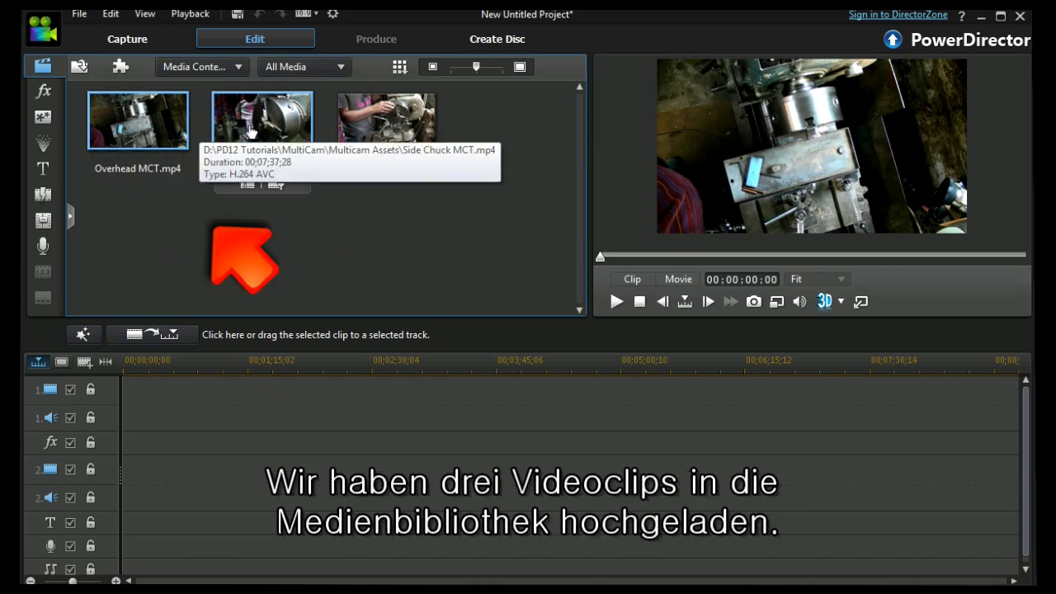
- Launch MultiCam Designer with Overhead MCT and Side Chuck MCT as cameras 1 and 2
click(120, 65)
click(165, 88)
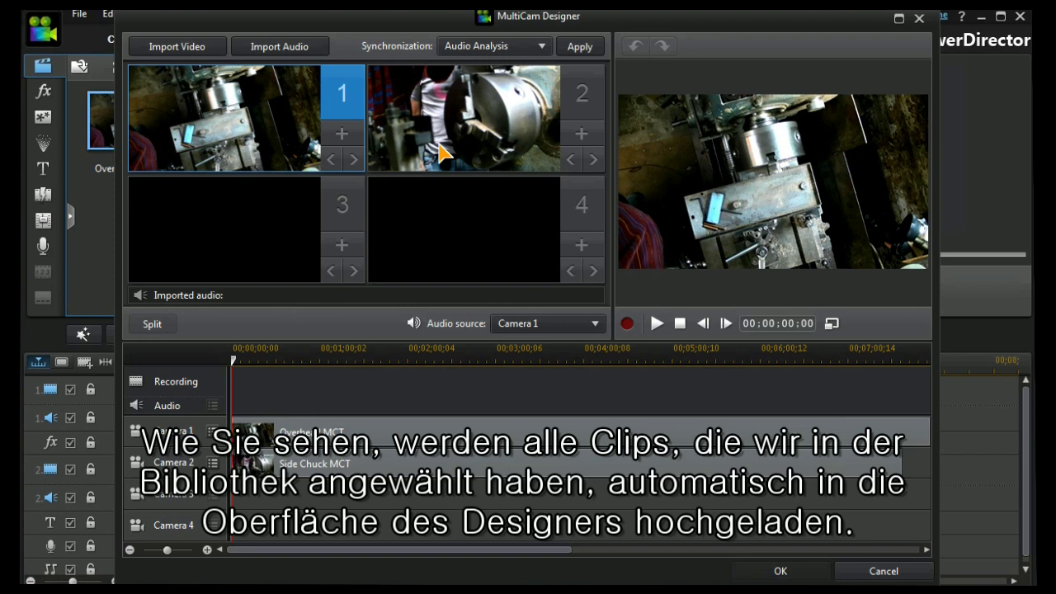
click(343, 247)
- Import Tailstock MCT from the media library into camera 3
click(393, 284)
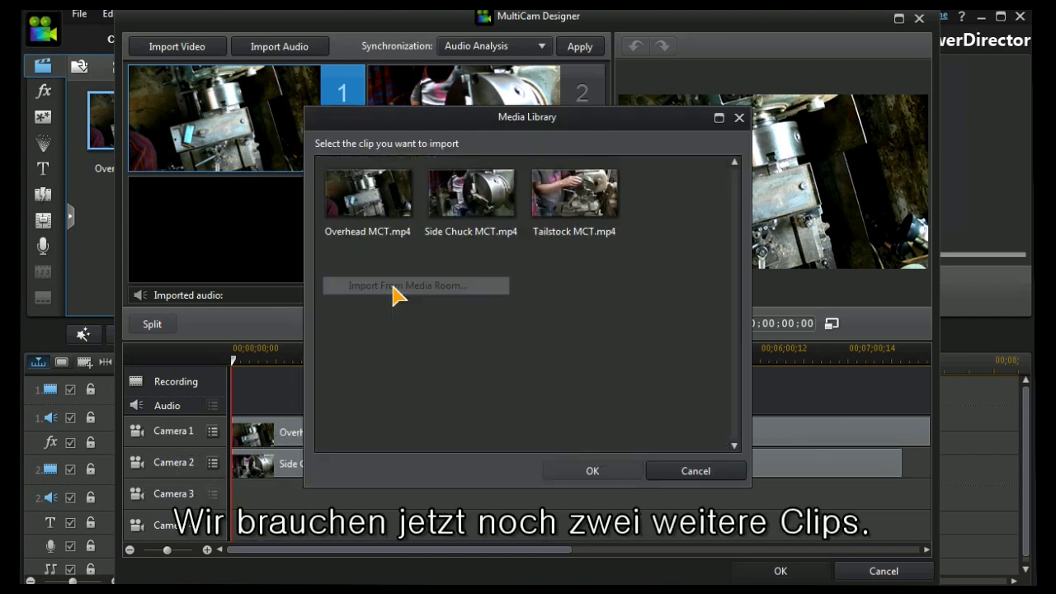
click(577, 207)
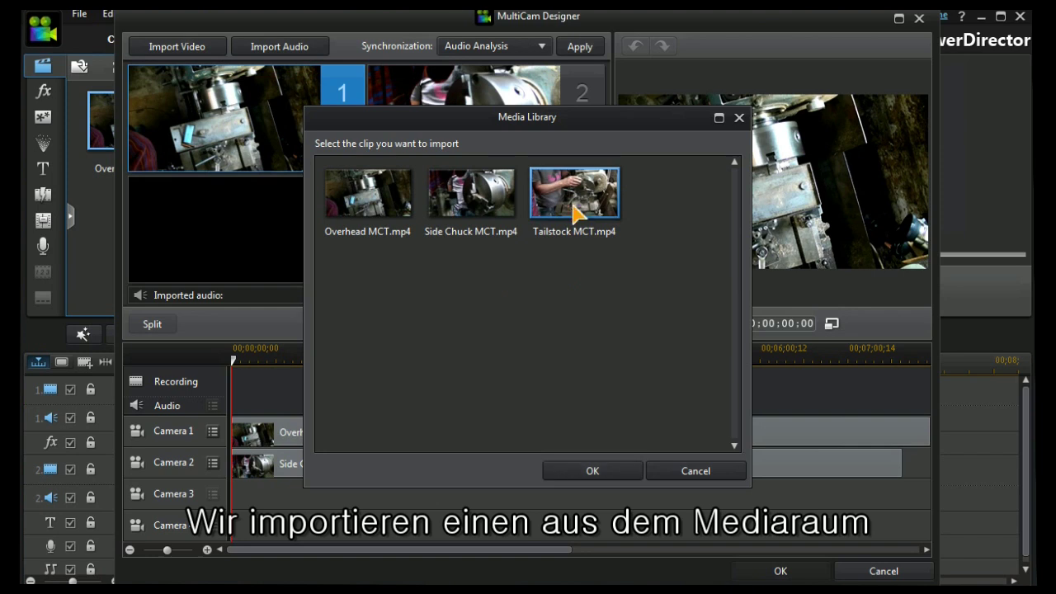
click(599, 471)
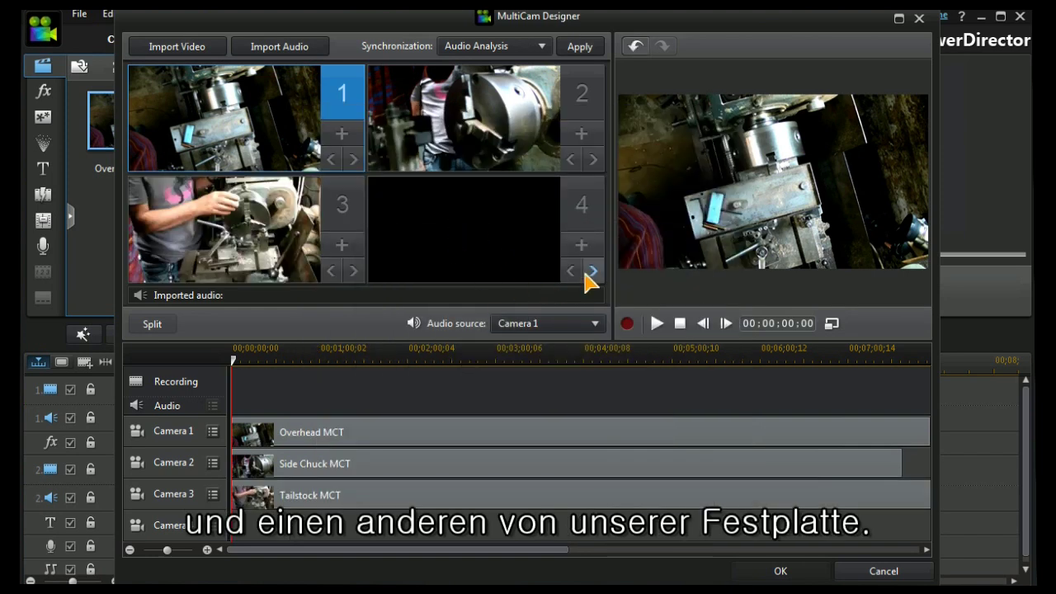
- Load Talking head MCT VO edit from the hard drive into camera 4 and zoom the timeline out
click(584, 246)
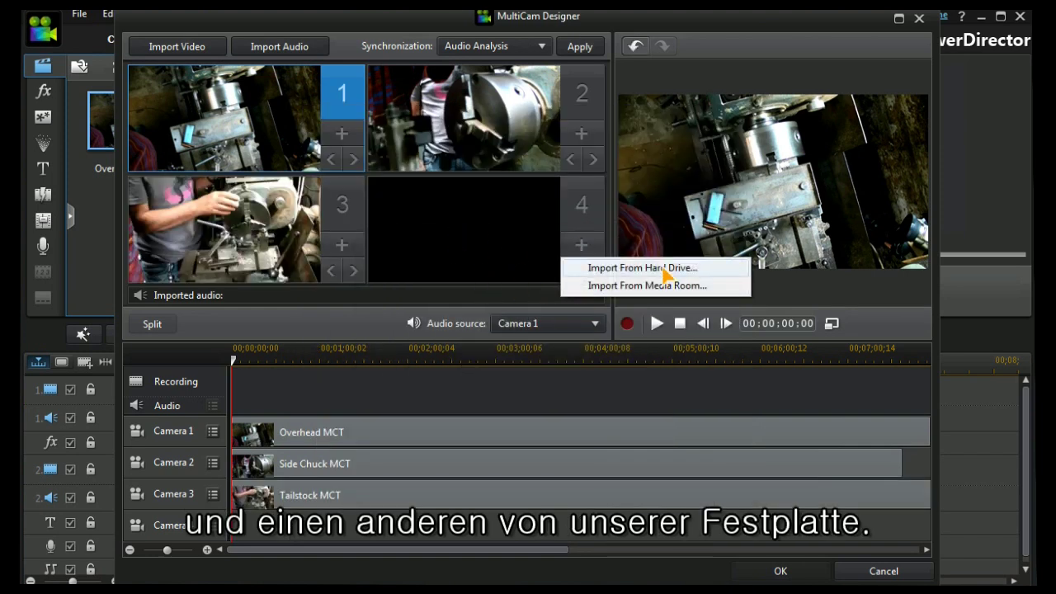
click(664, 270)
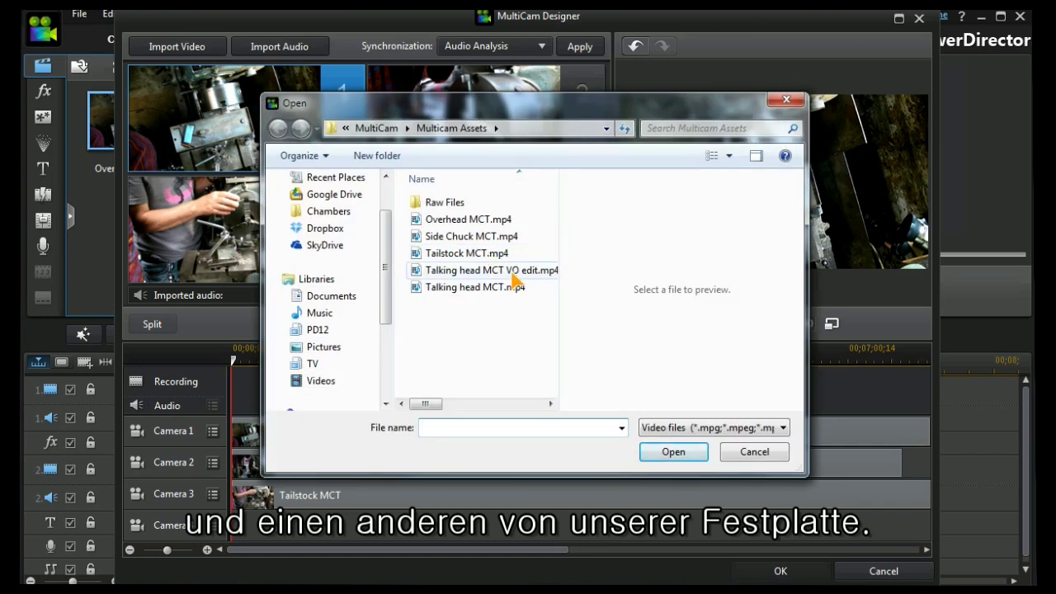
click(511, 276)
click(671, 455)
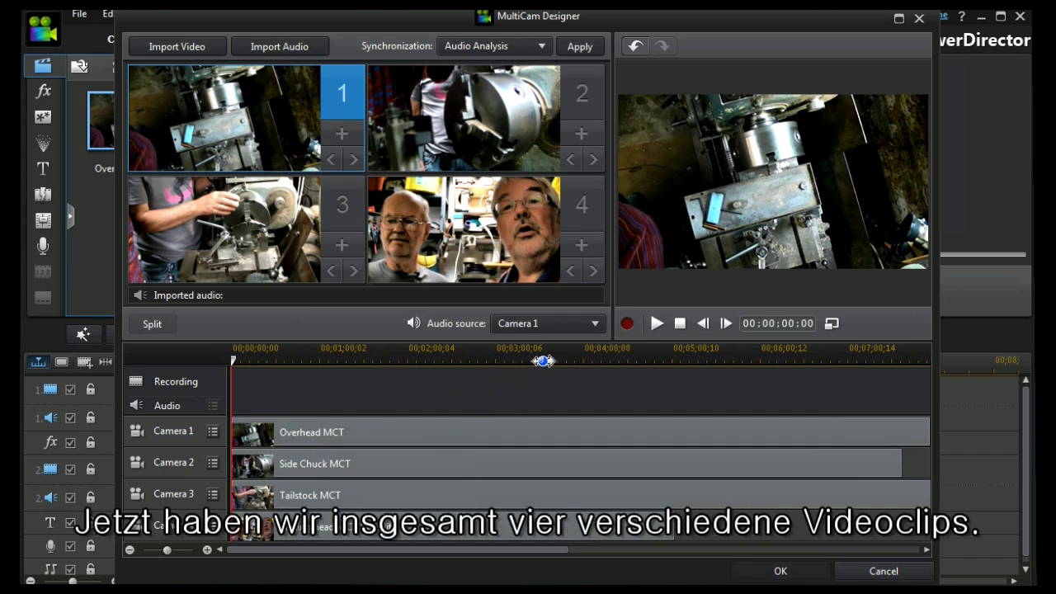
drag(542, 358, 437, 359)
- Set the audio source to Camera 4 and apply Audio Analysis synchronization
mouse_move(243, 545)
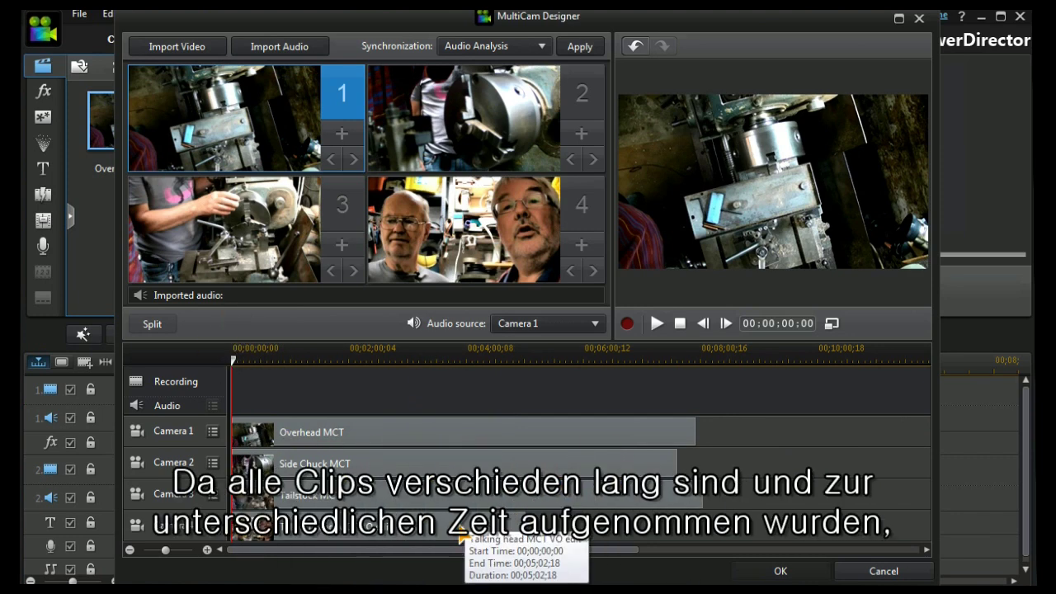
mouse_move(477, 458)
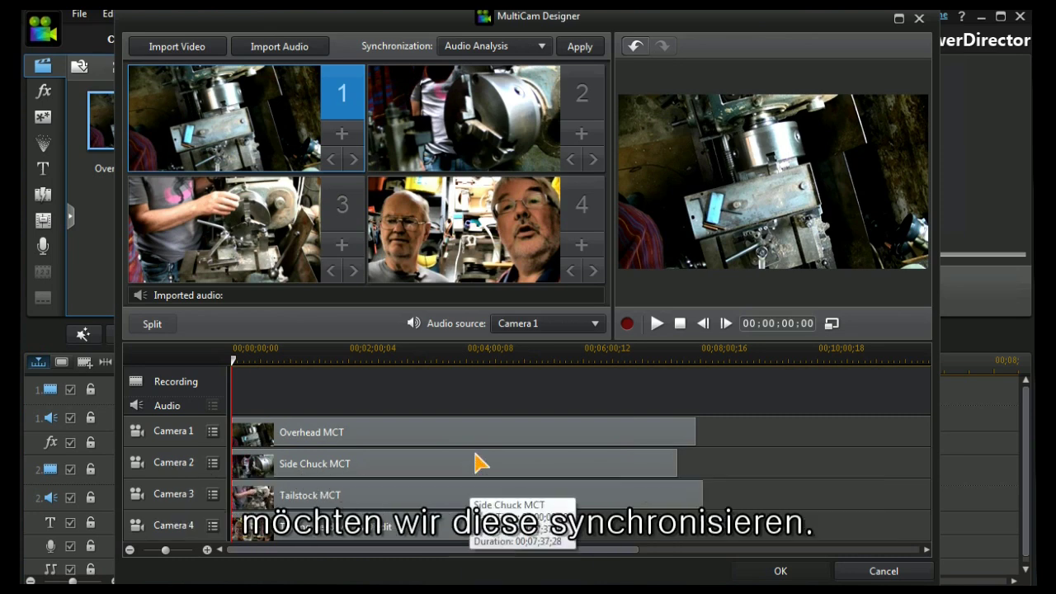
click(595, 325)
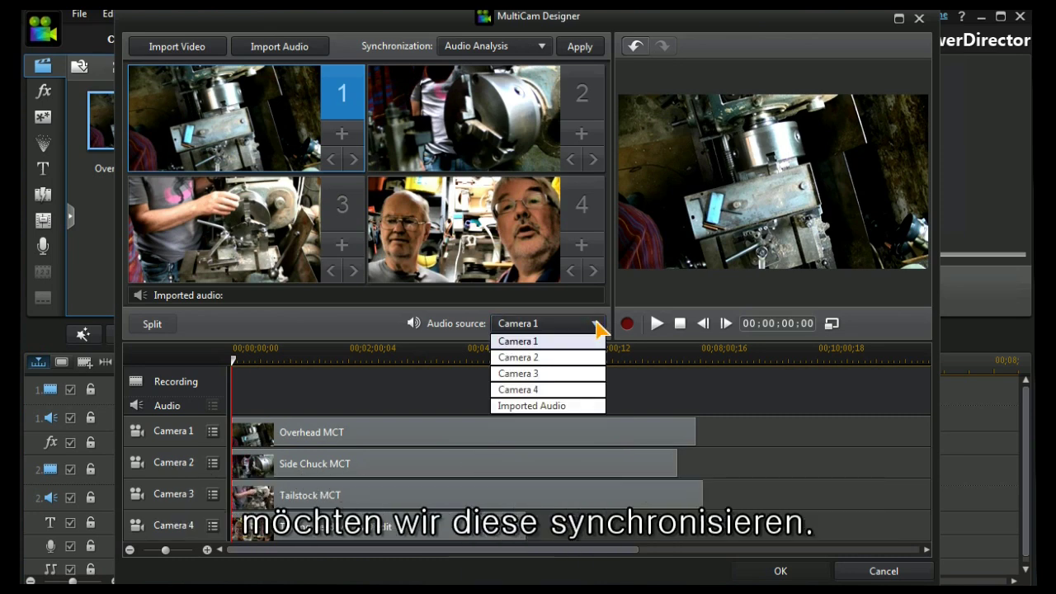
click(516, 389)
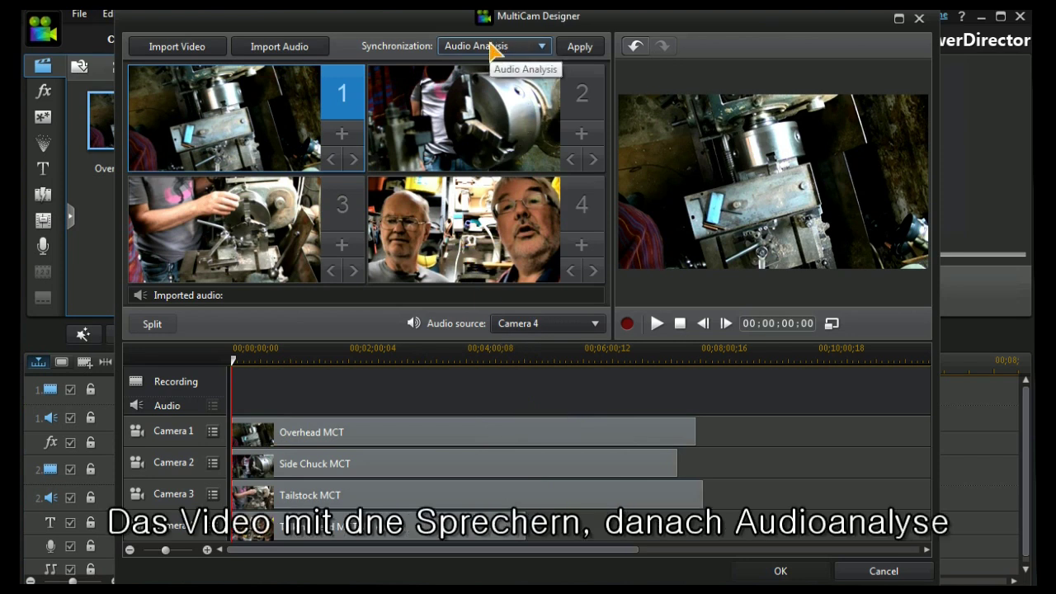
click(580, 47)
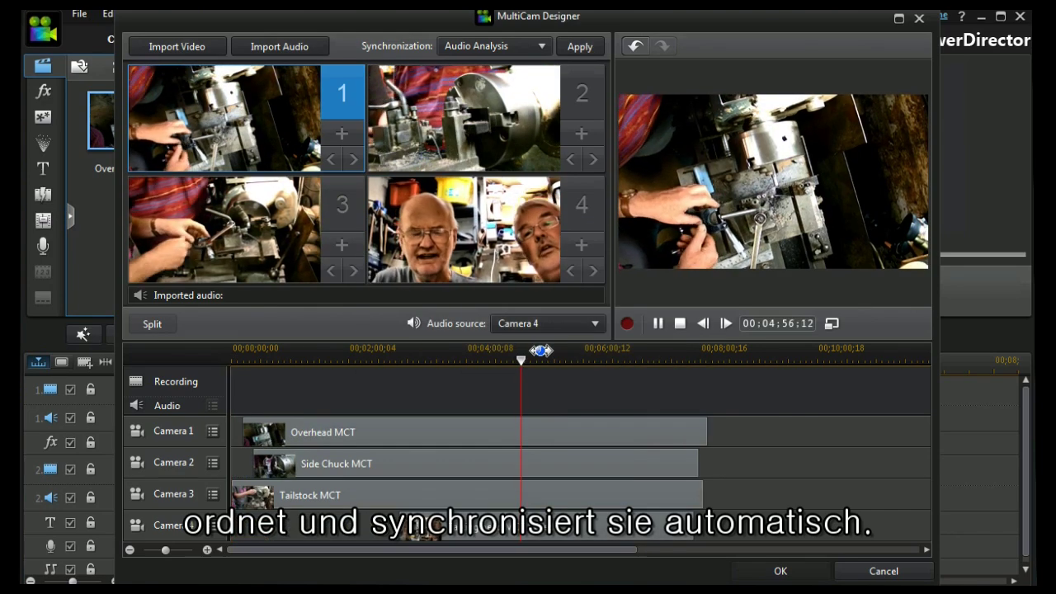
- Pause playback and set a marker on the Overhead MCT clip
click(658, 323)
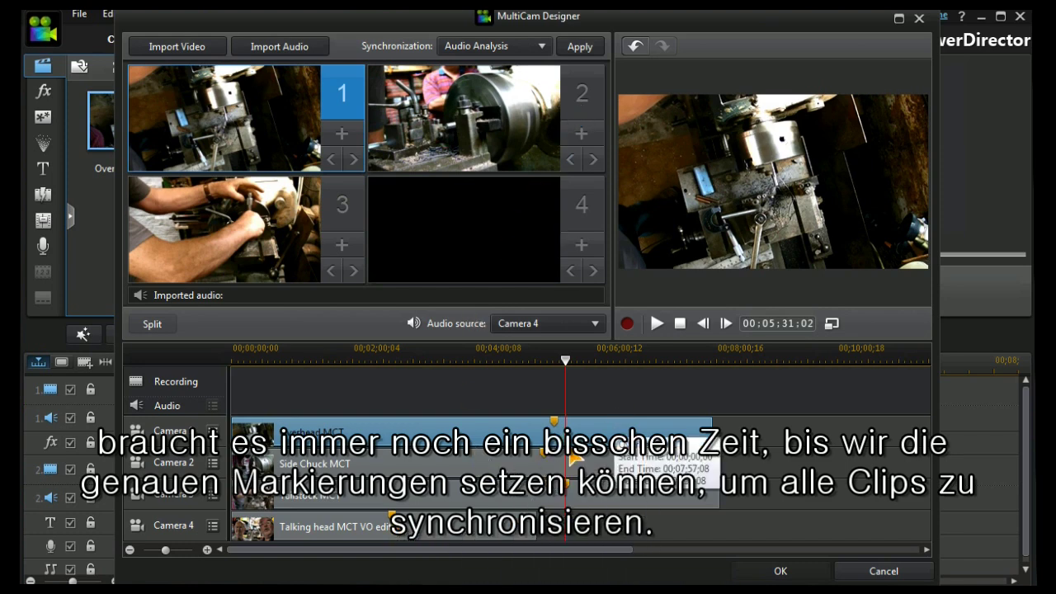
right_click(606, 432)
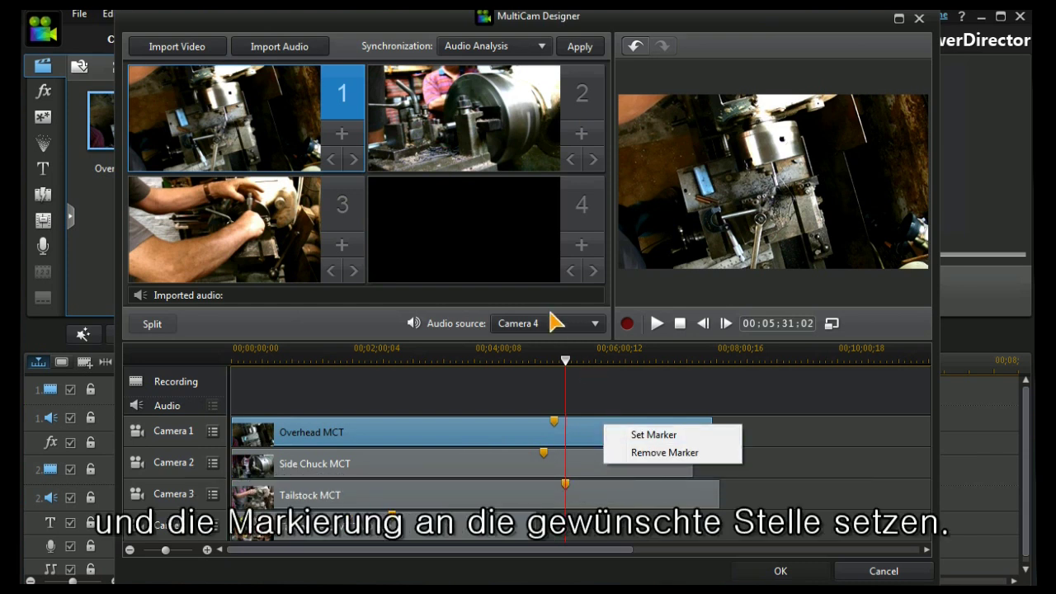
click(381, 390)
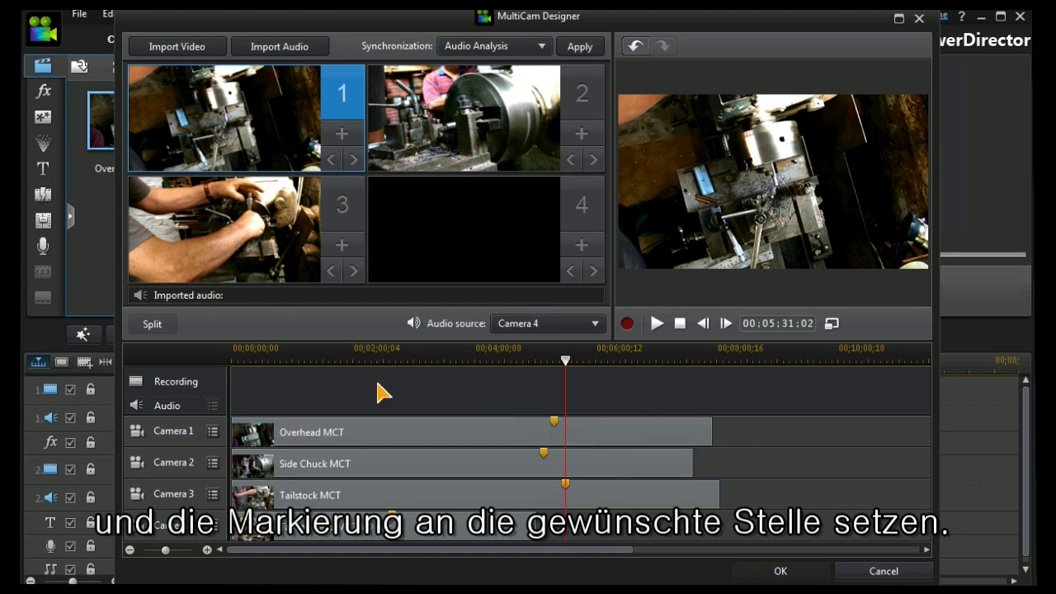
- Switch synchronization to Markers on Clips and apply it
click(542, 46)
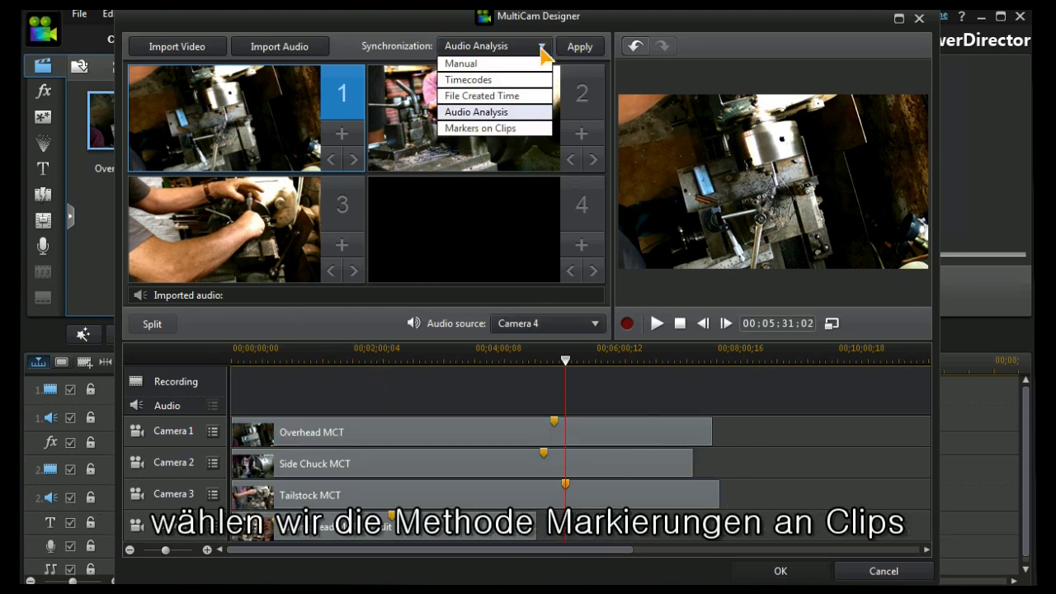
click(495, 129)
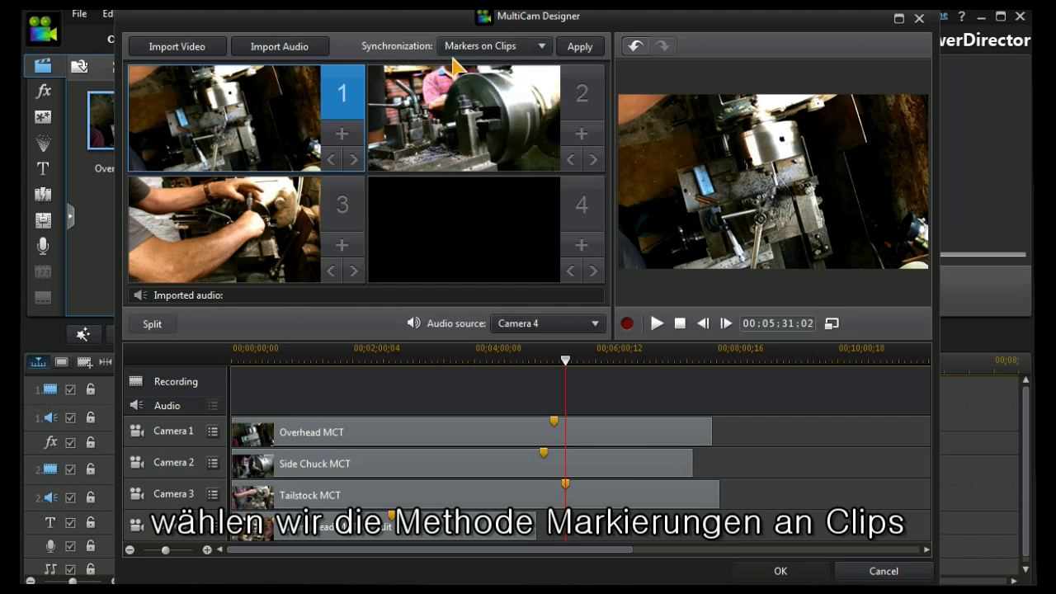
click(580, 47)
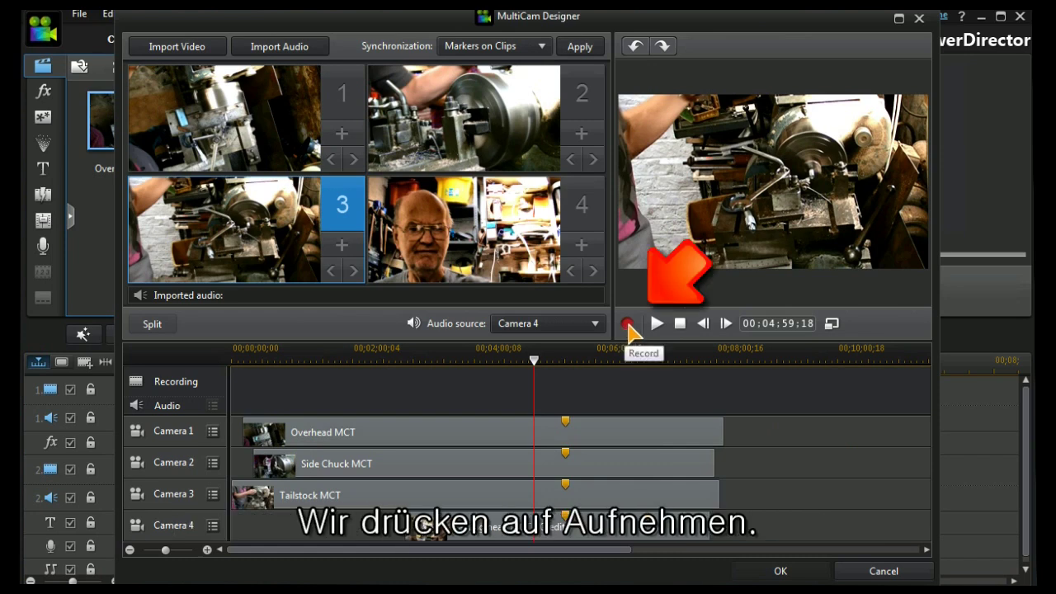
- Record a live cut switching to cameras 4, 3, 1, 2 and back to 4
click(627, 324)
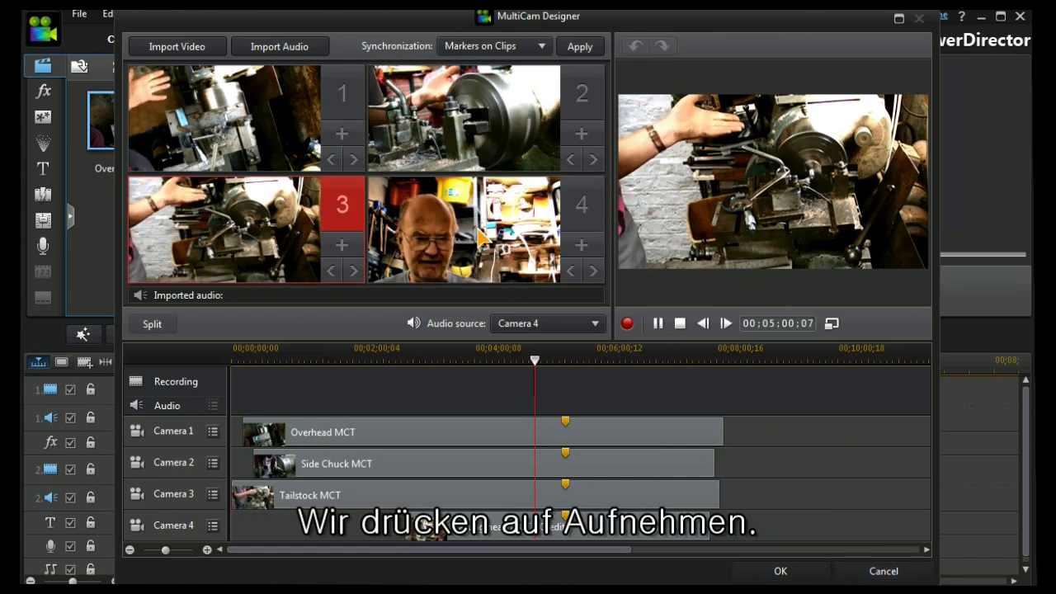
key(4)
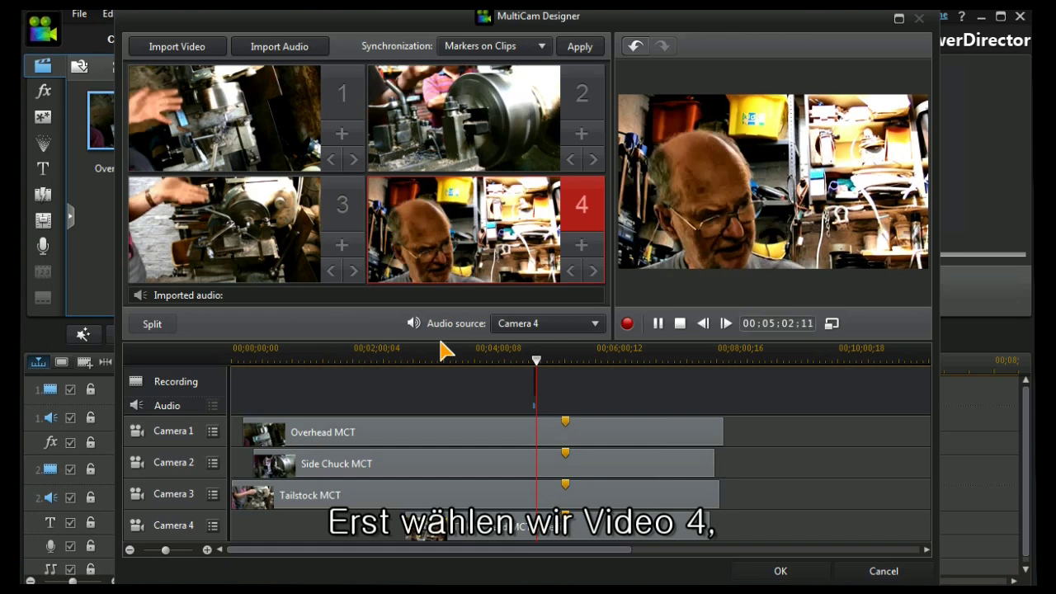
click(234, 233)
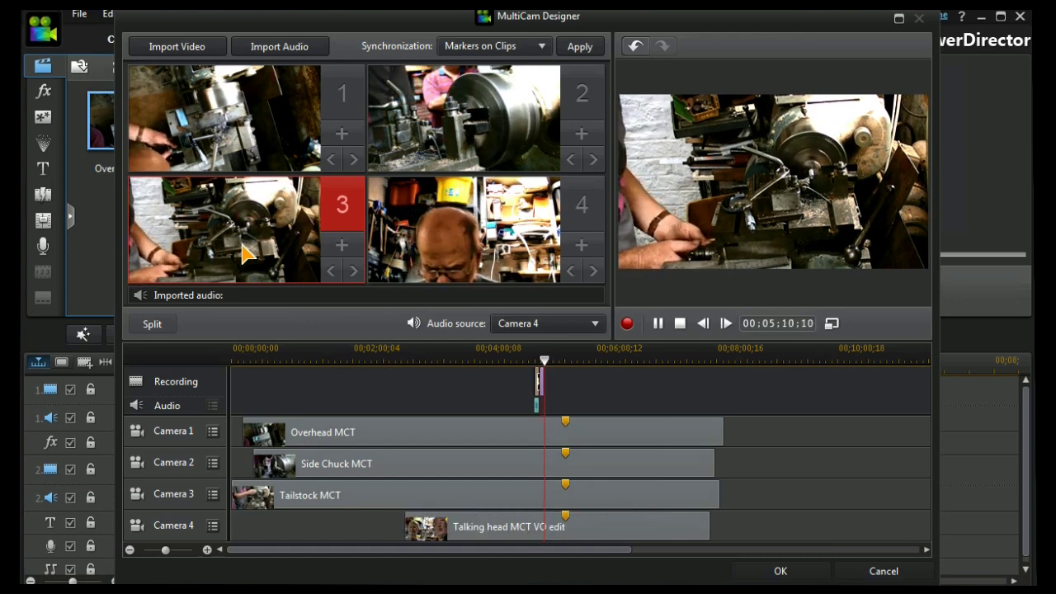
click(223, 153)
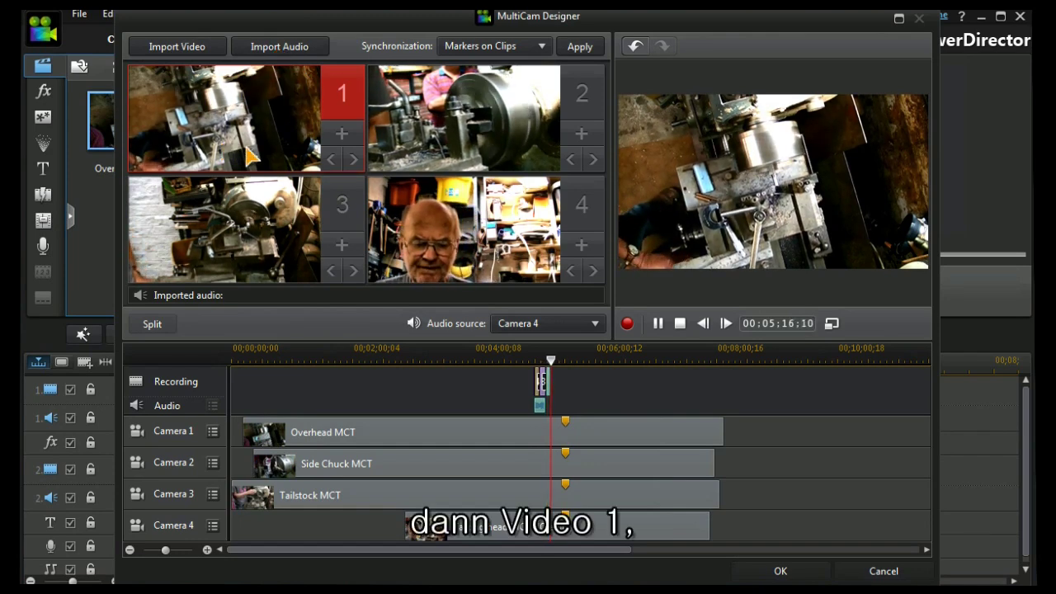
click(472, 141)
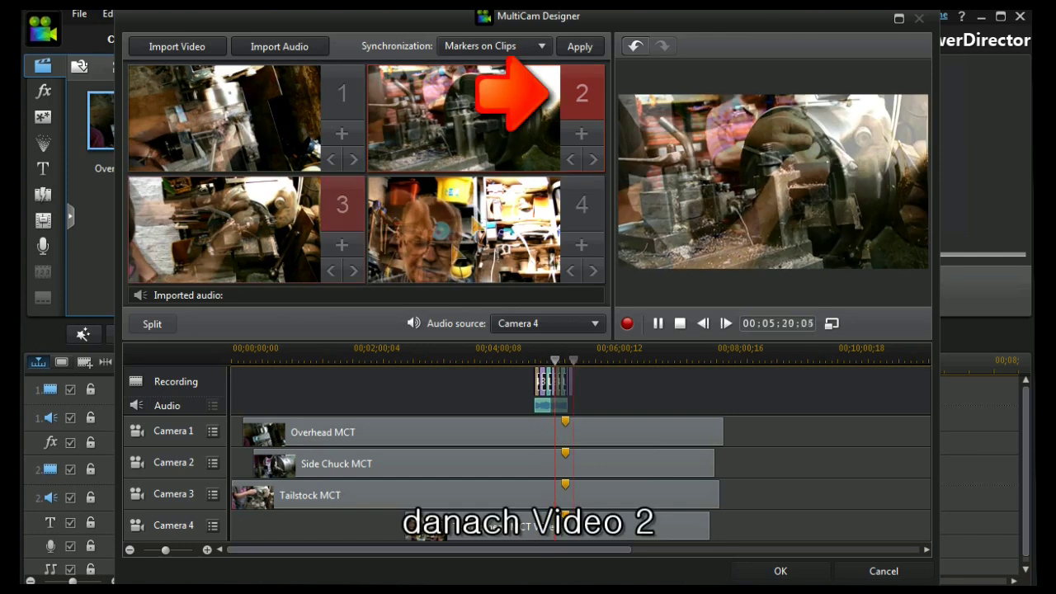
click(454, 254)
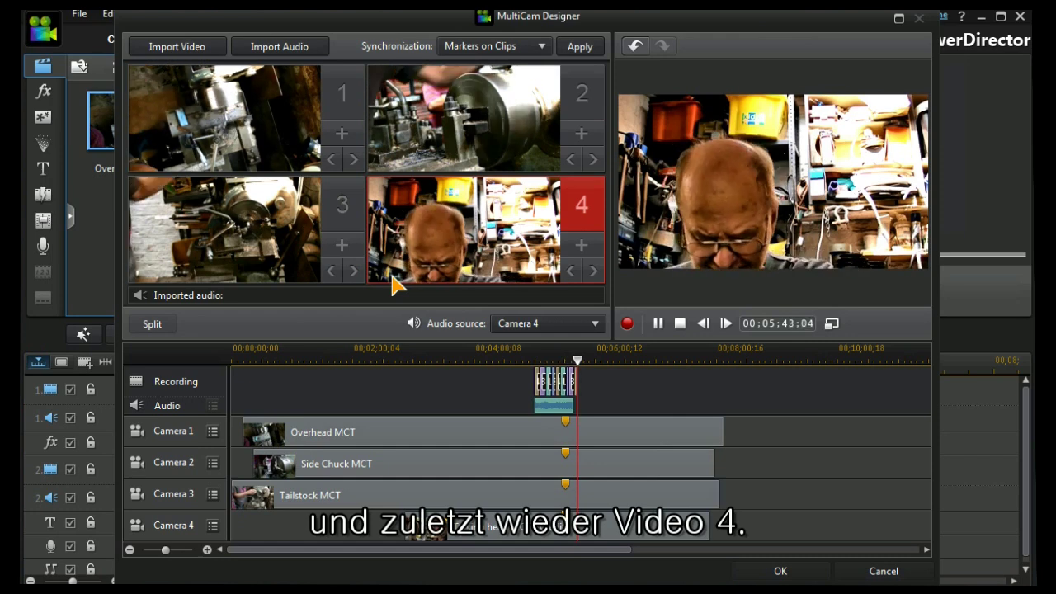
click(657, 323)
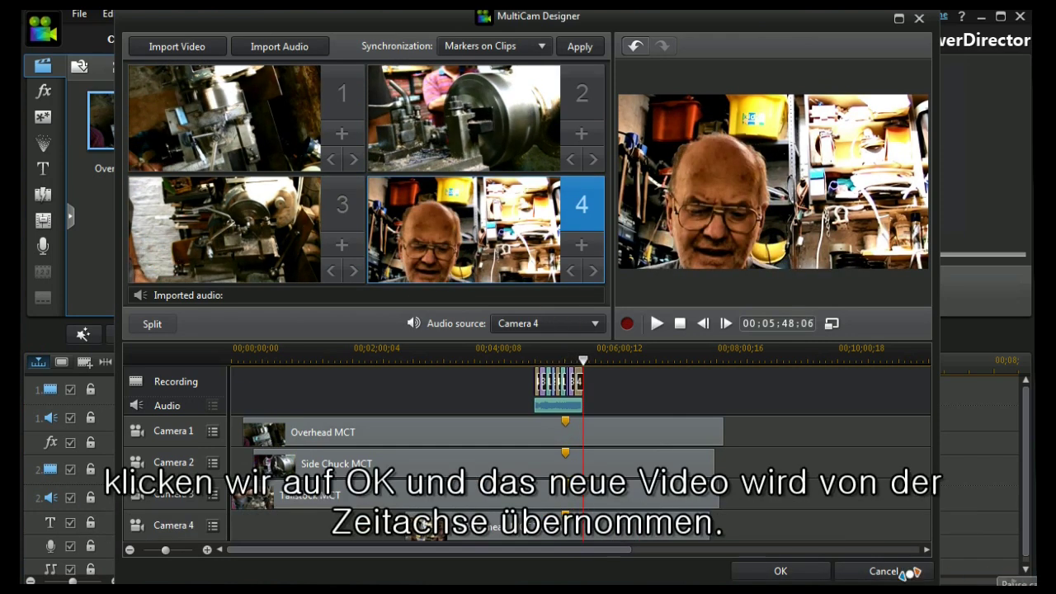
- Confirm the MultiCam Designer edit to place clip MC1 on the main timeline
click(781, 571)
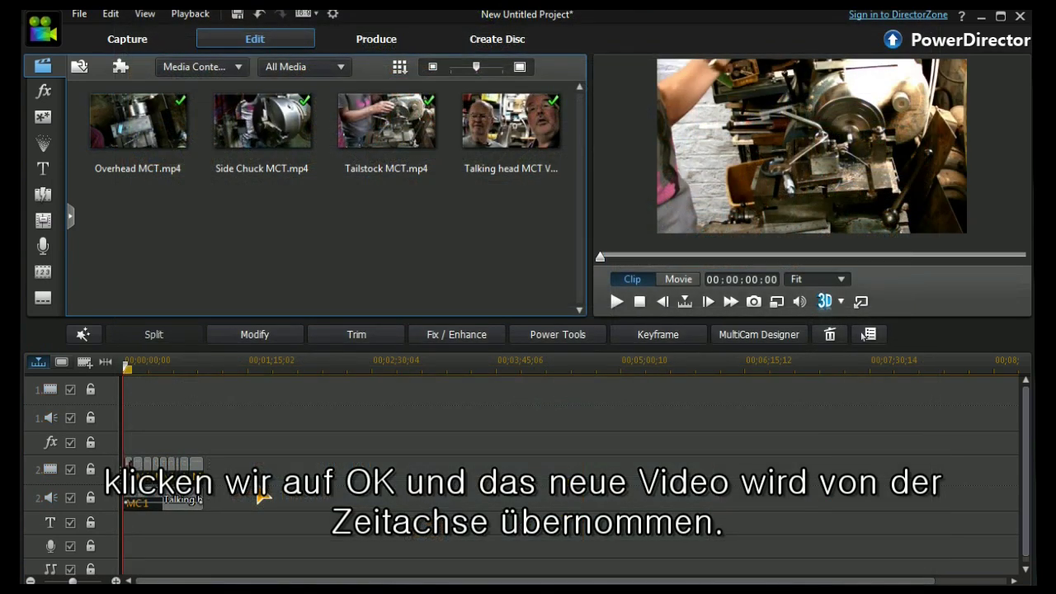